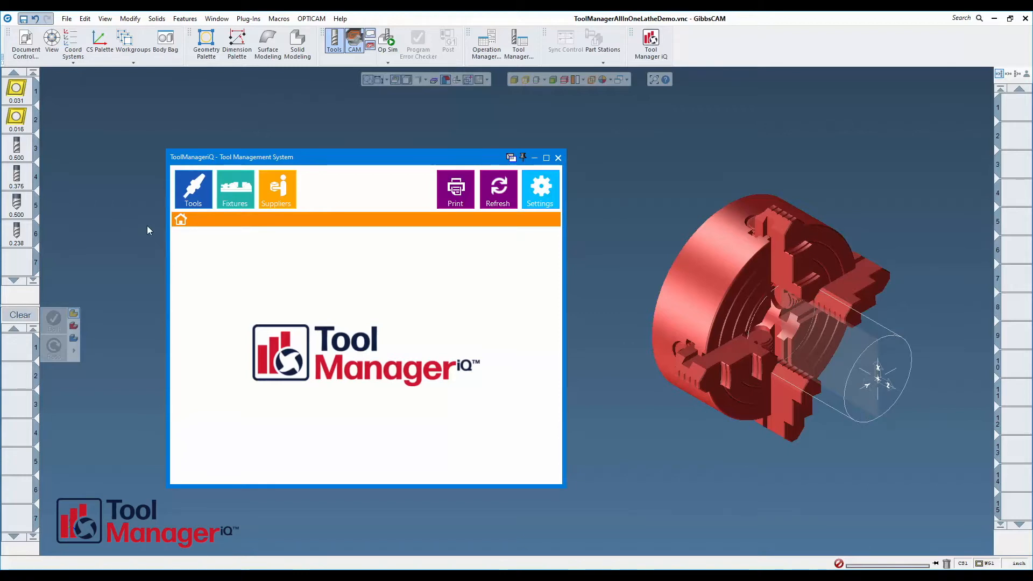
Import the round chuck body from the GibbsCAM model into the fixture library, keeping its default details.
click(237, 185)
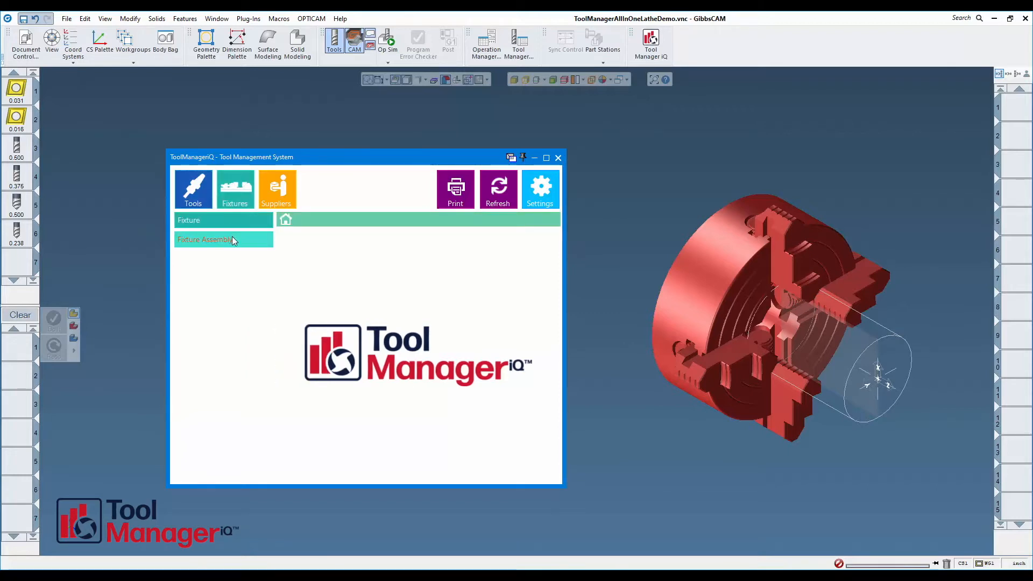
click(221, 221)
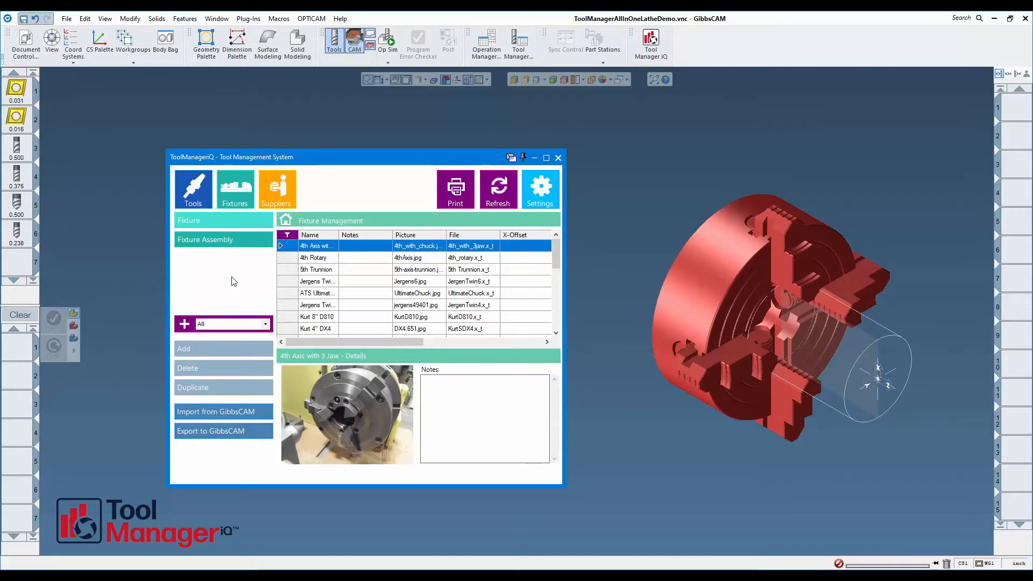
click(708, 266)
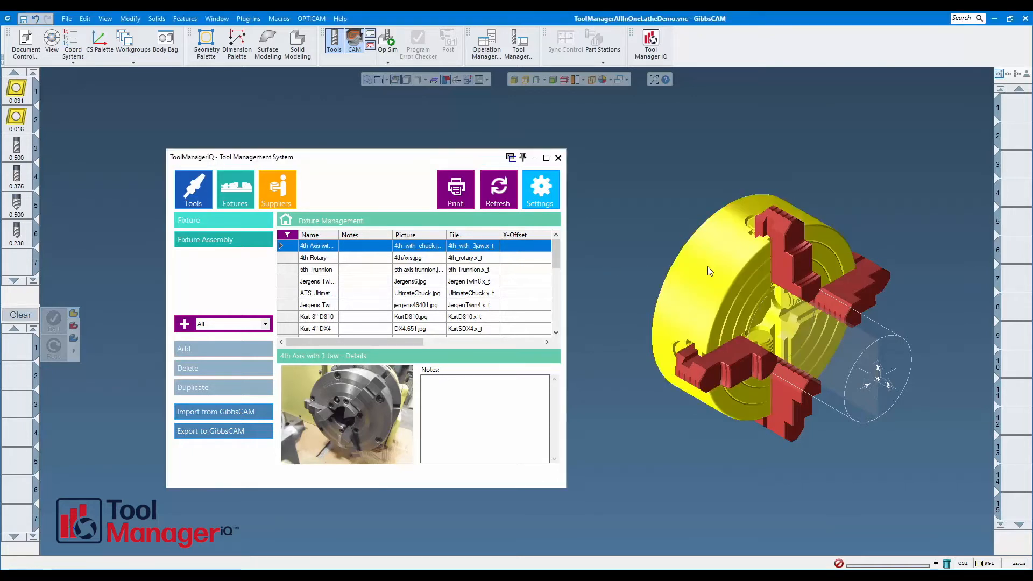
click(215, 411)
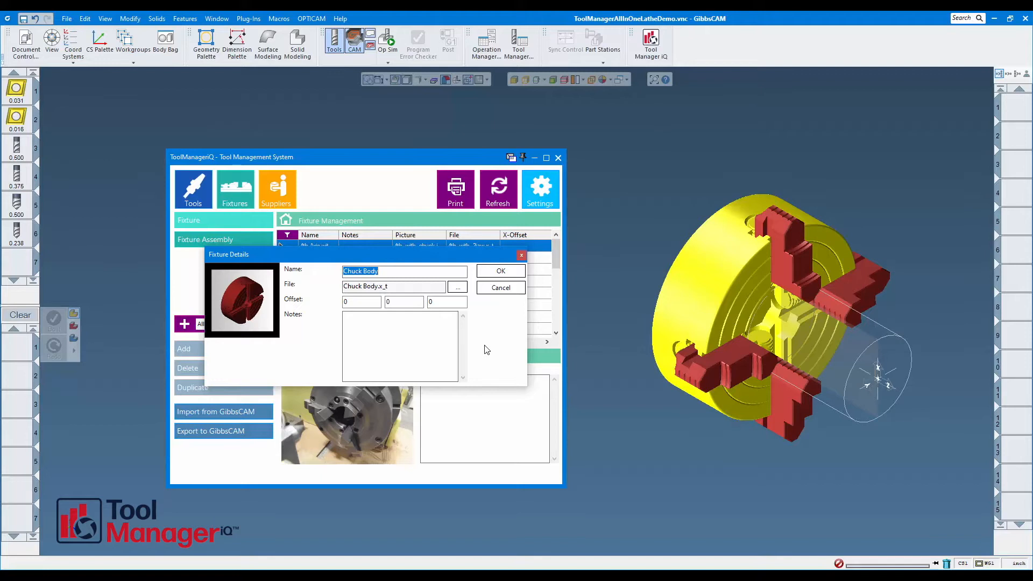
double_click(245, 302)
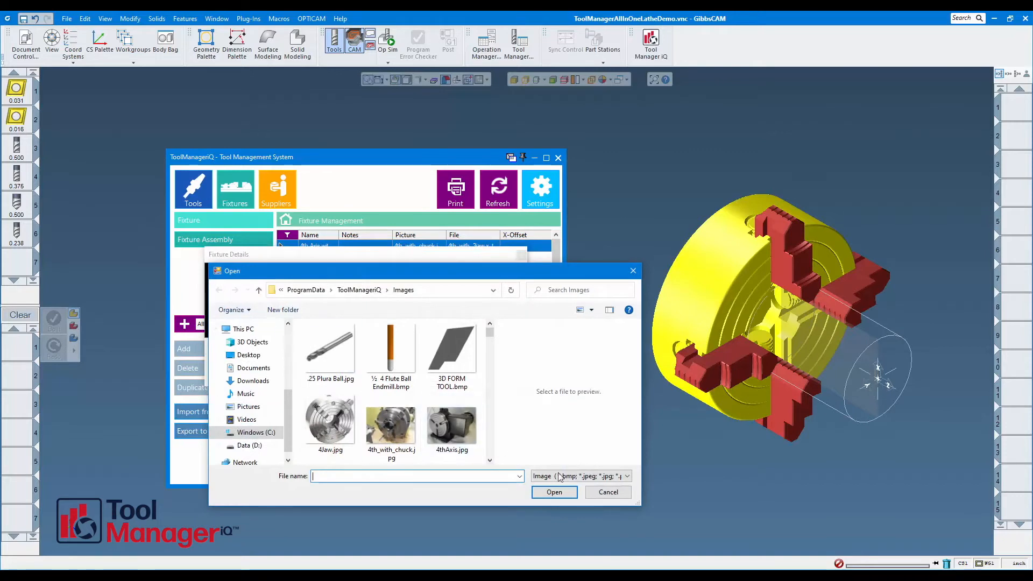
click(608, 491)
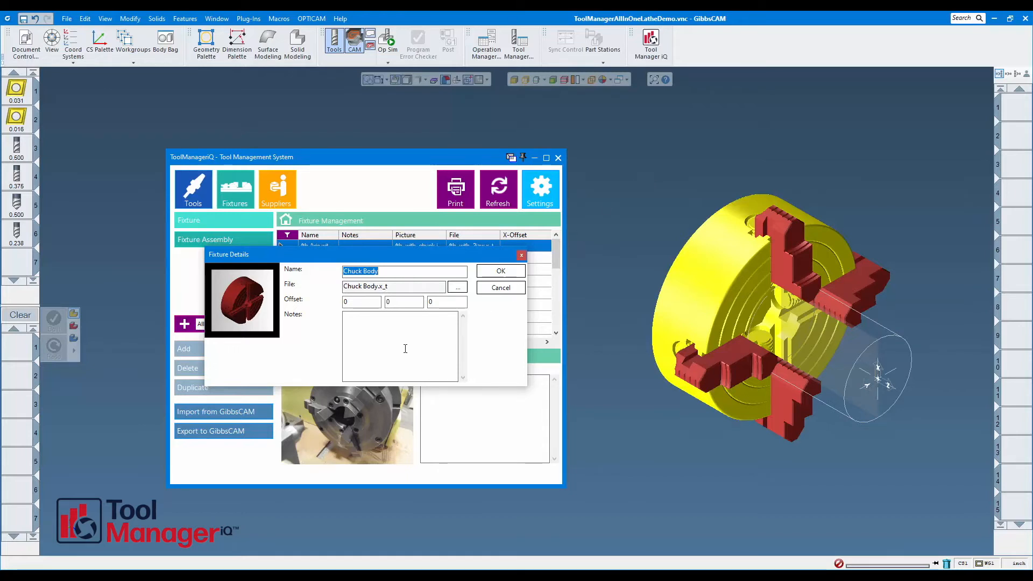
click(500, 272)
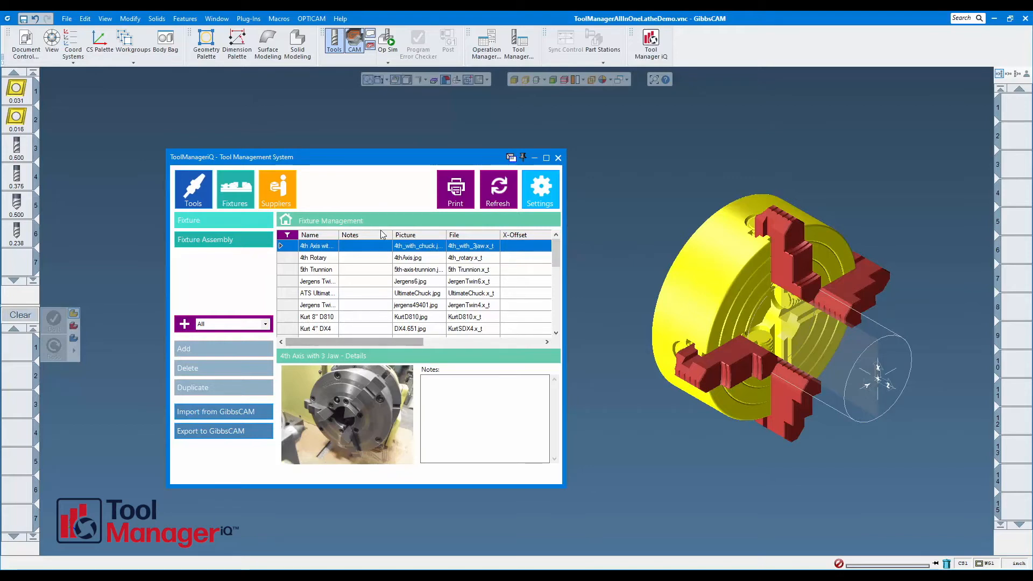
Import the chuck's upper jaw and its right-hand jaw from the model as two separate library fixtures.
click(784, 237)
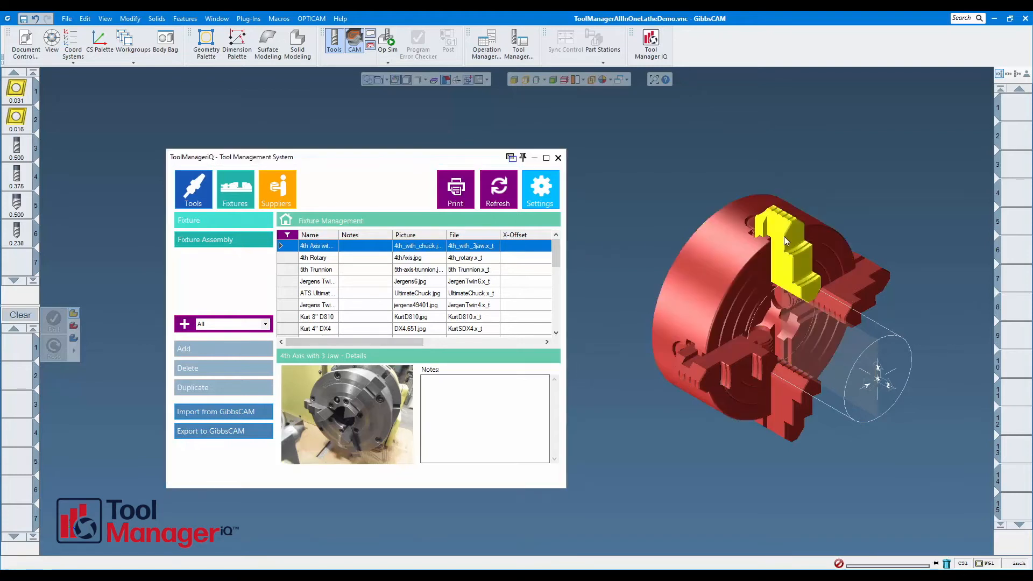
click(214, 414)
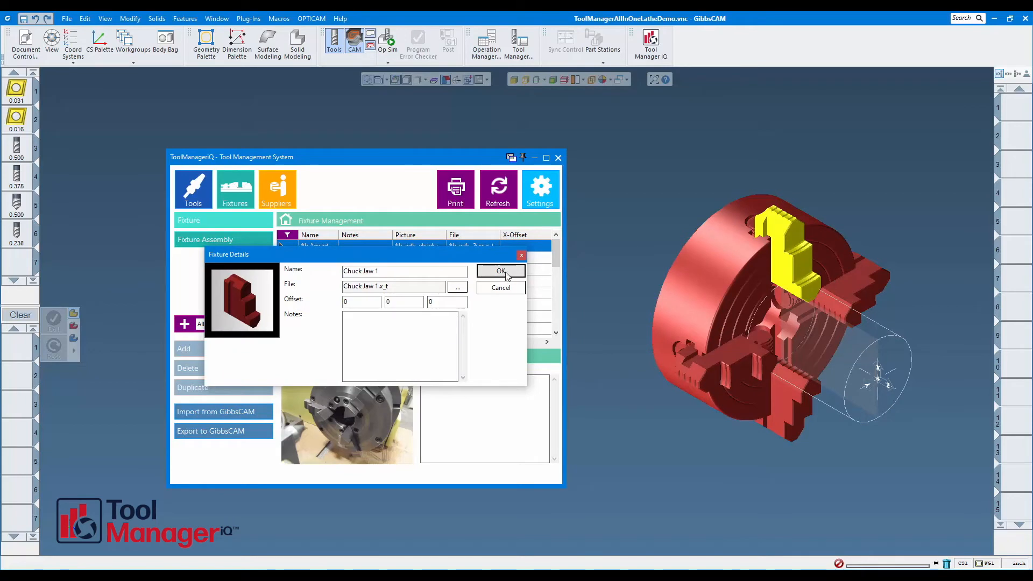
click(501, 270)
click(857, 288)
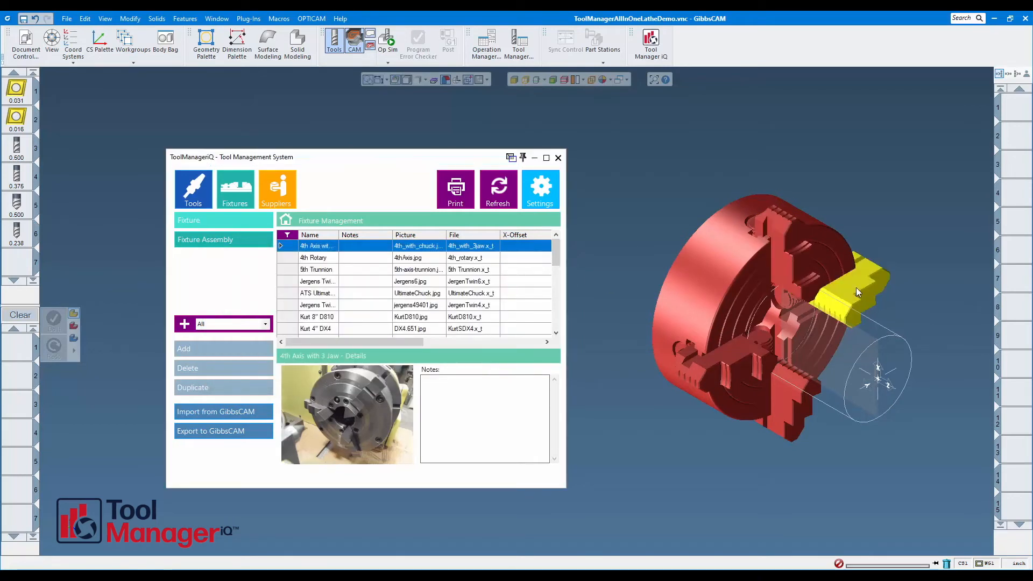
click(252, 414)
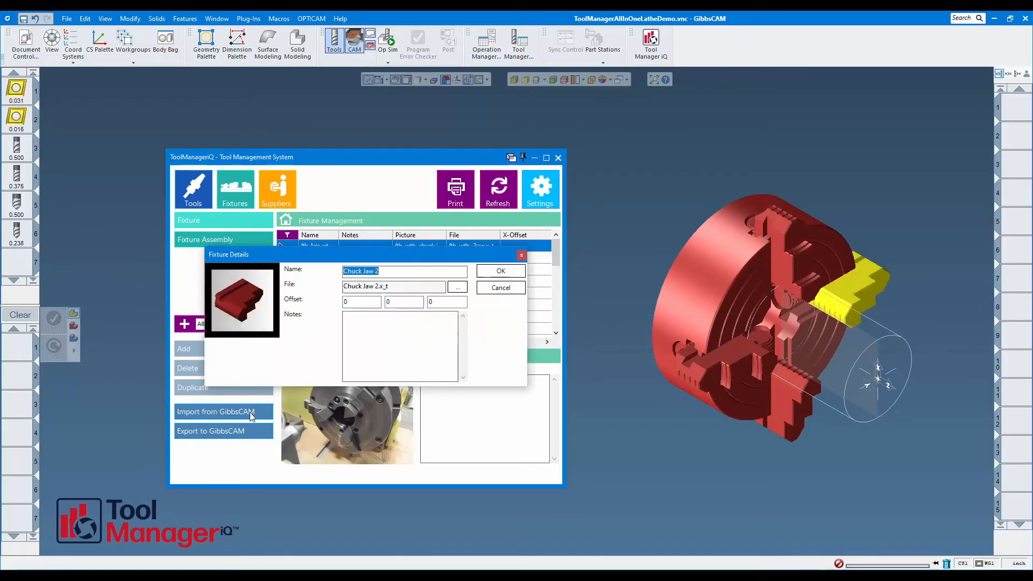
click(505, 272)
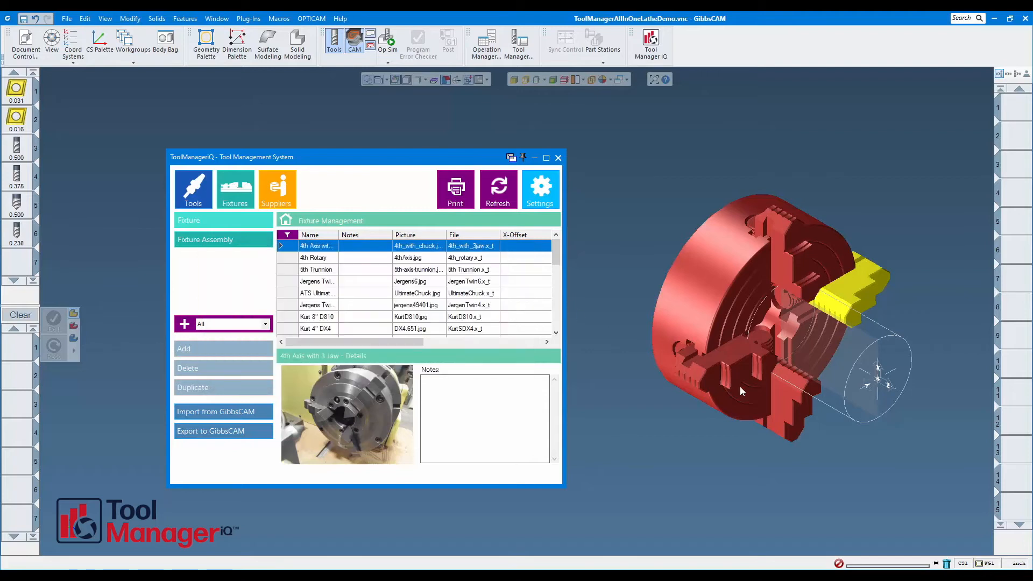
Import the chuck's lower jaw and its left-hand jaw from the model as two separate library fixtures.
click(785, 403)
click(249, 409)
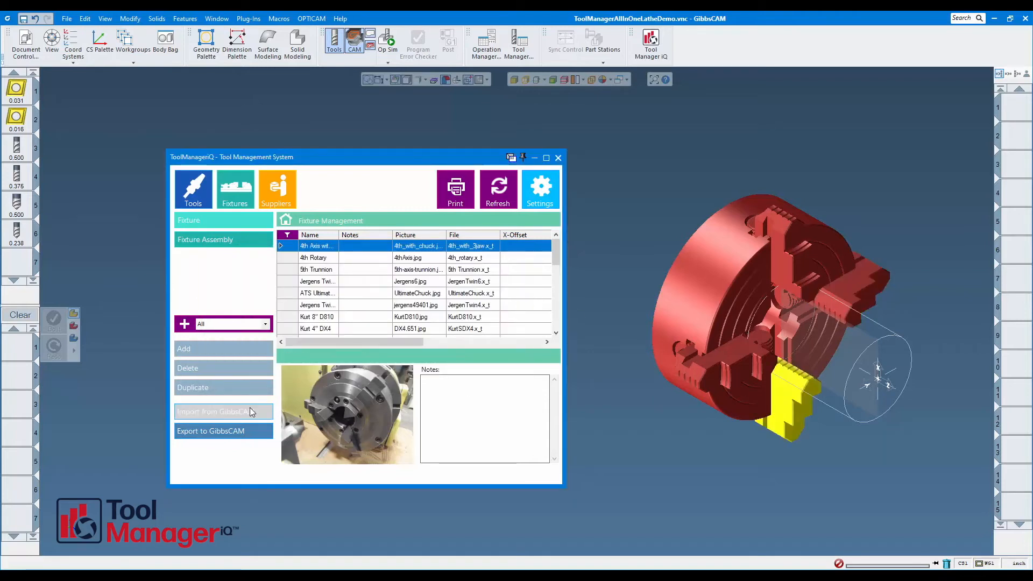
click(504, 272)
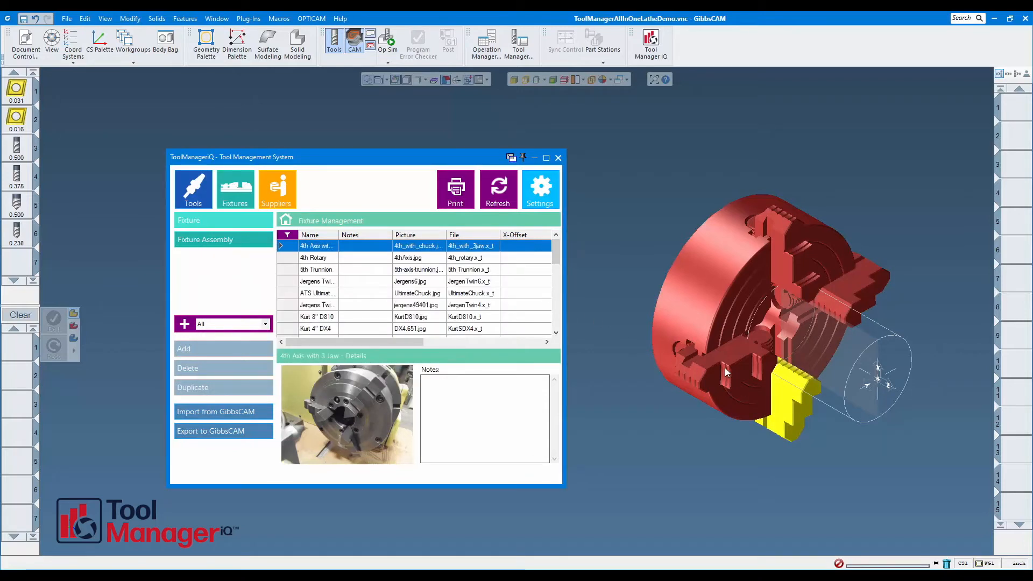
click(670, 368)
click(267, 410)
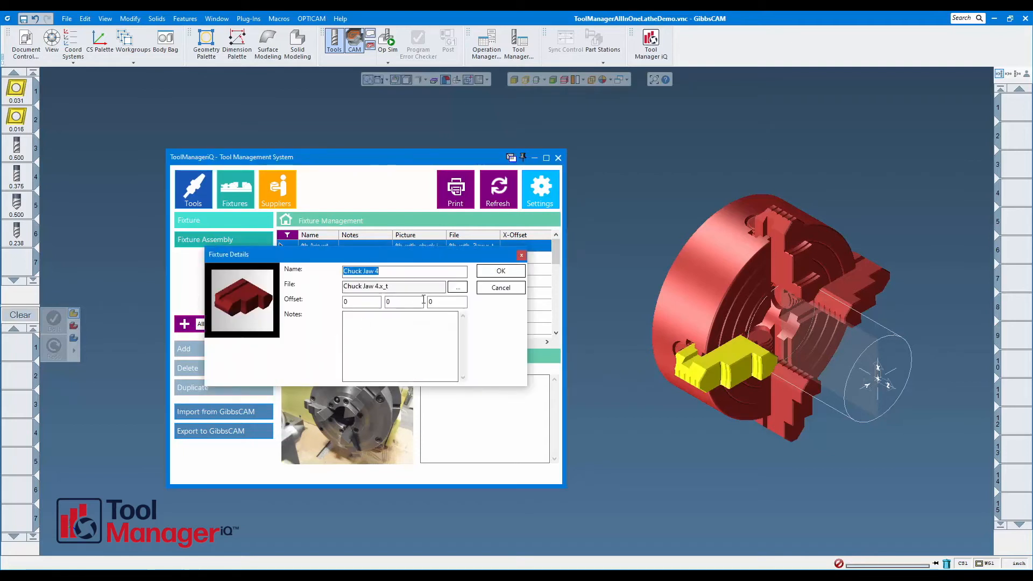
click(499, 273)
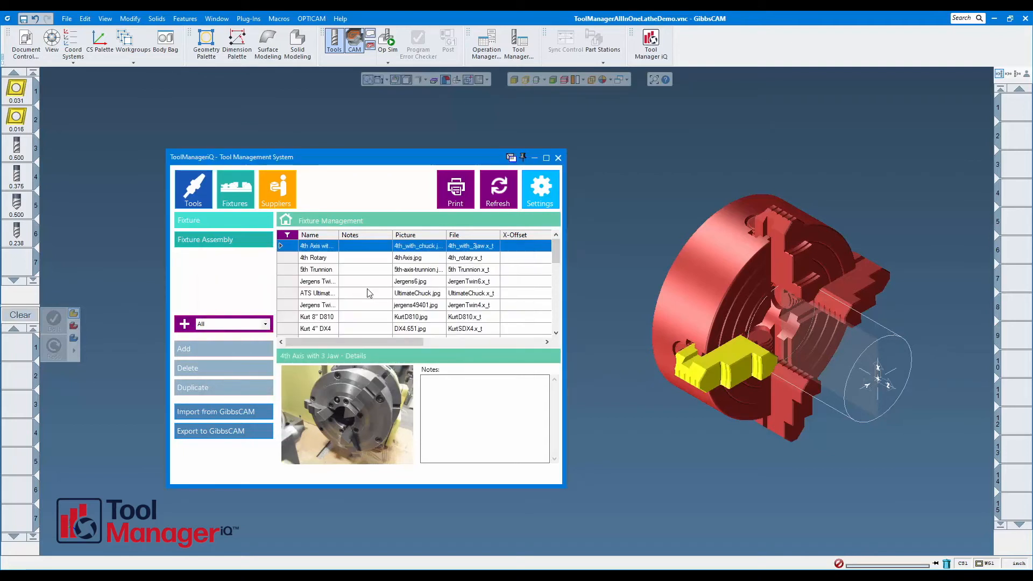
Create a new fixture assembly named Chuck.
click(205, 241)
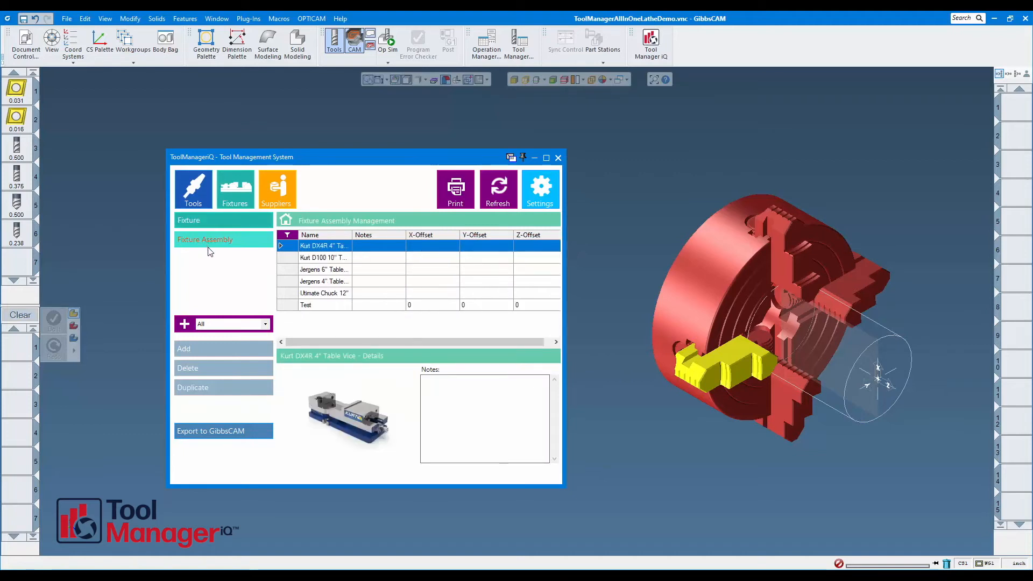
click(220, 349)
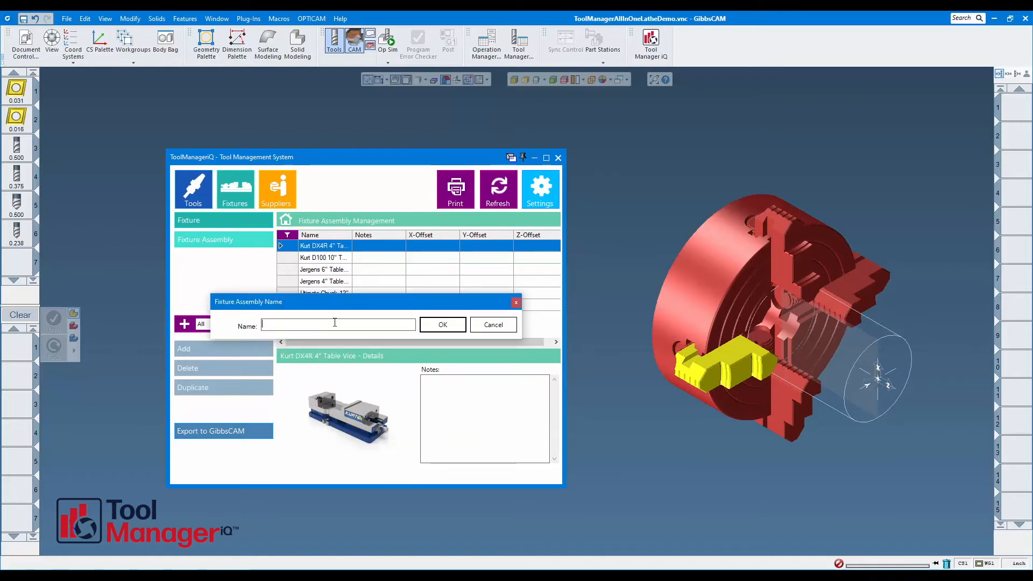
text(Chuck)
click(442, 325)
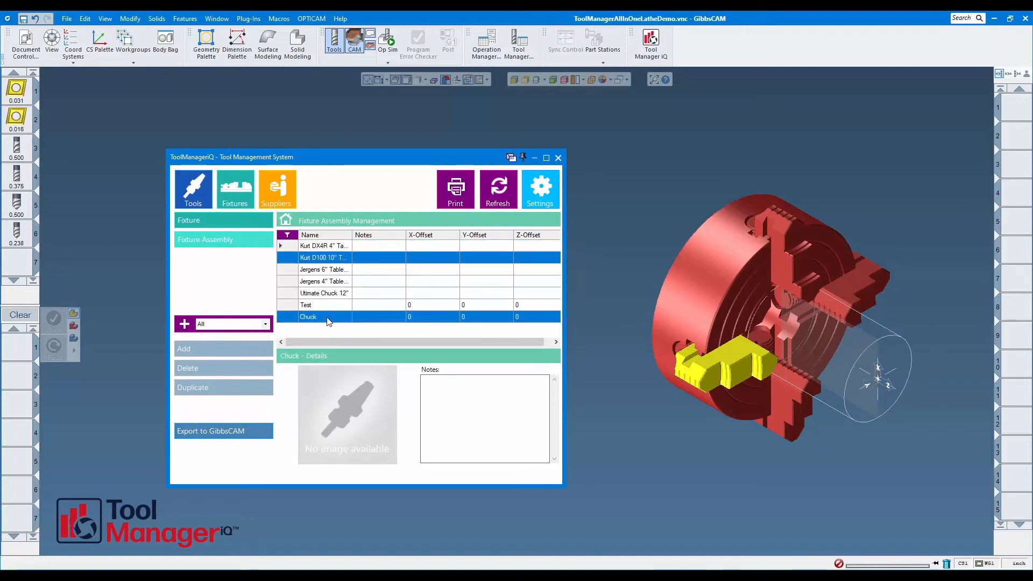
Assign the image 4Jaw.jpg to the Chuck fixture assembly.
double_click(328, 319)
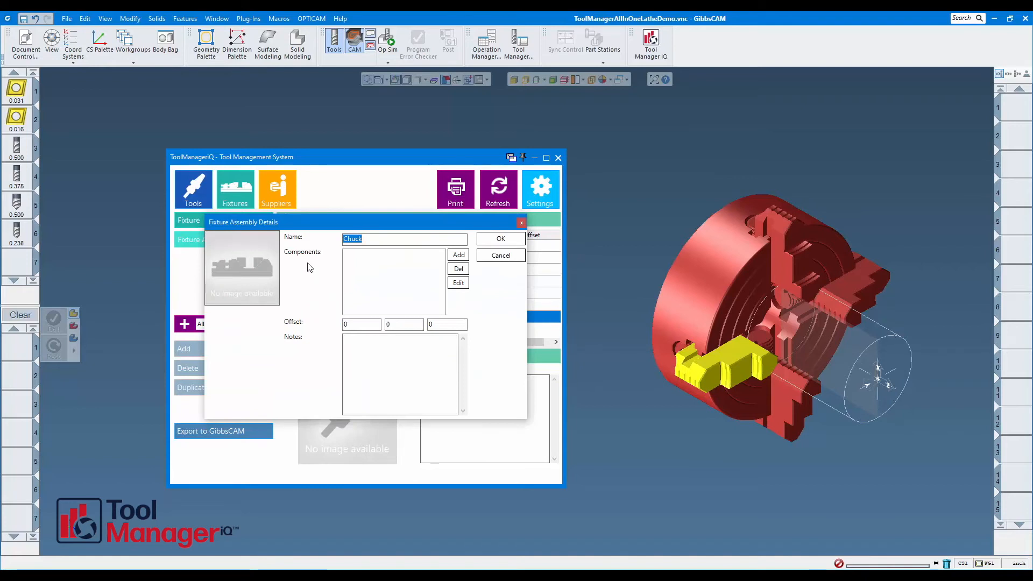
click(240, 266)
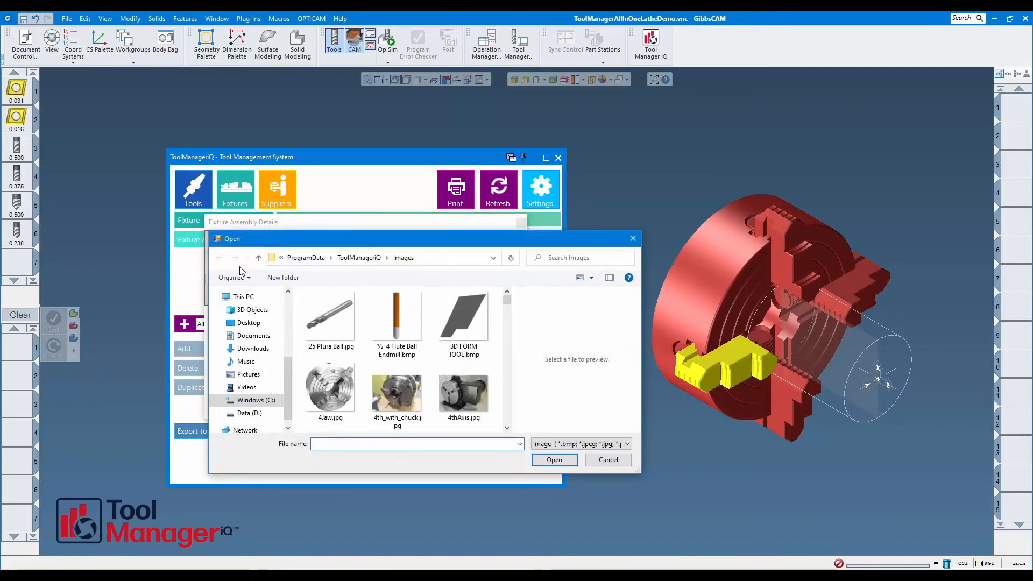
click(331, 385)
double_click(331, 385)
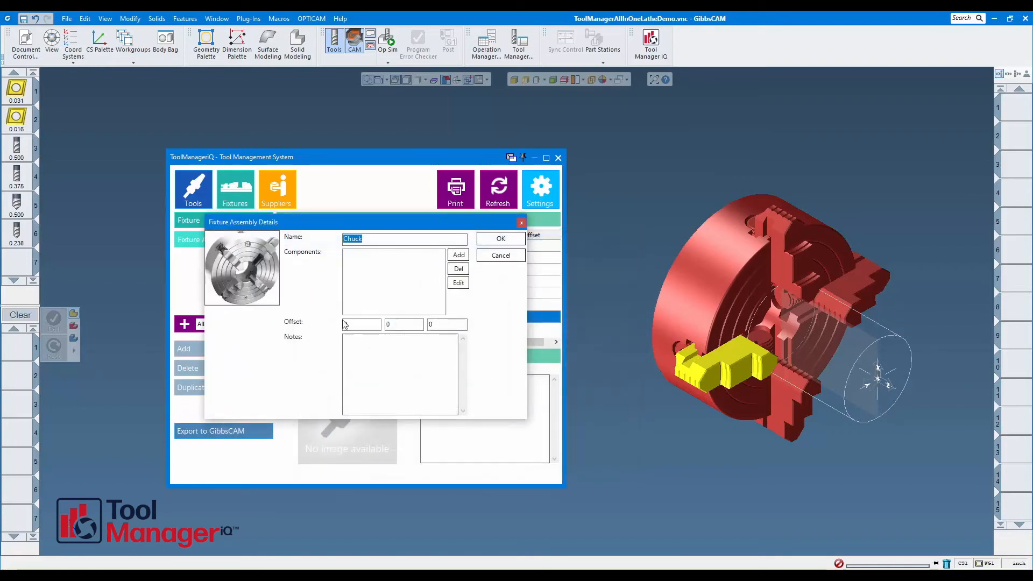
click(375, 238)
Add the Chuck Body fixture as a component of the Chuck assembly.
click(458, 255)
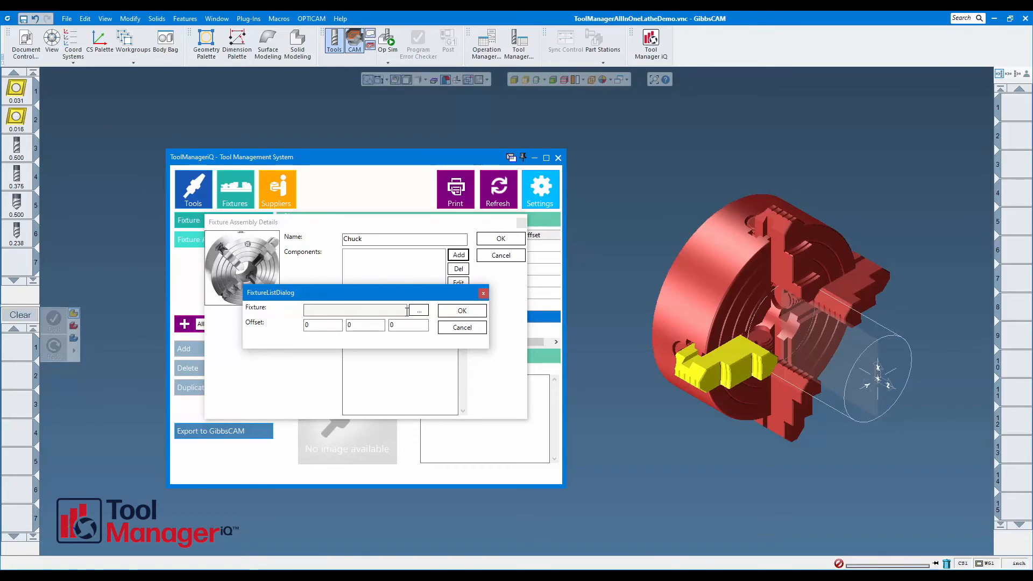
click(419, 312)
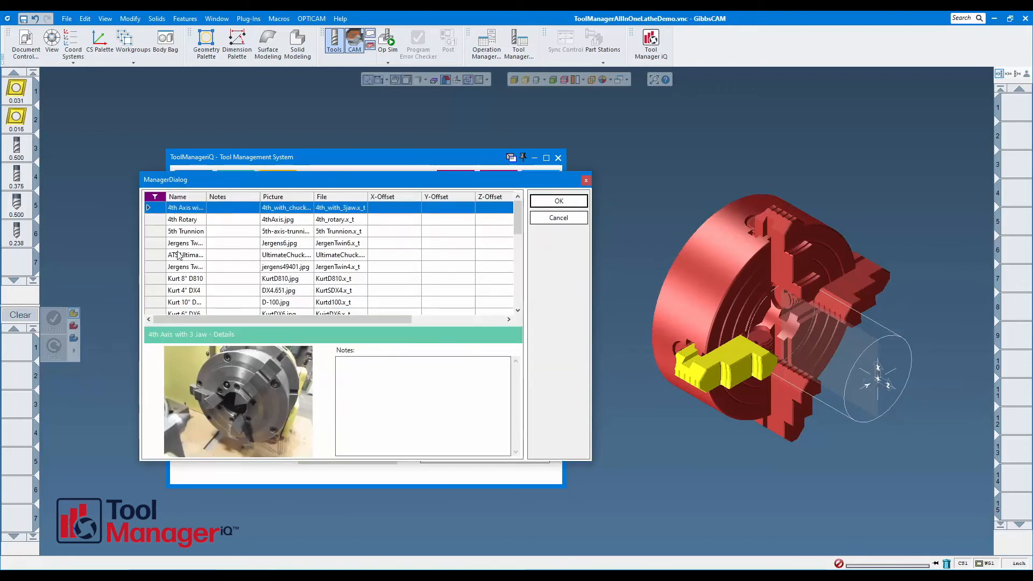
scroll(518, 230, down, 1)
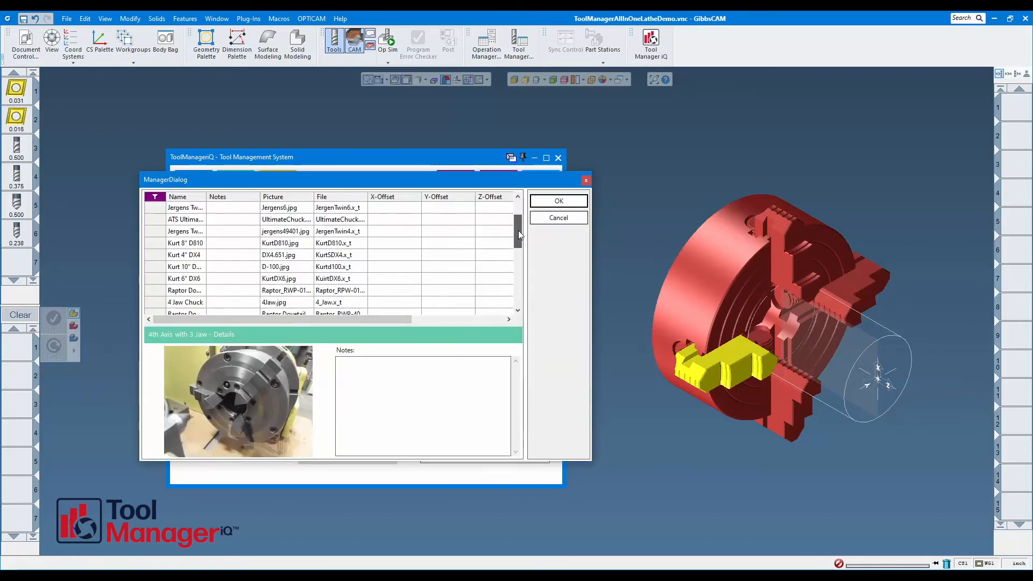
scroll(518, 230, down, 5)
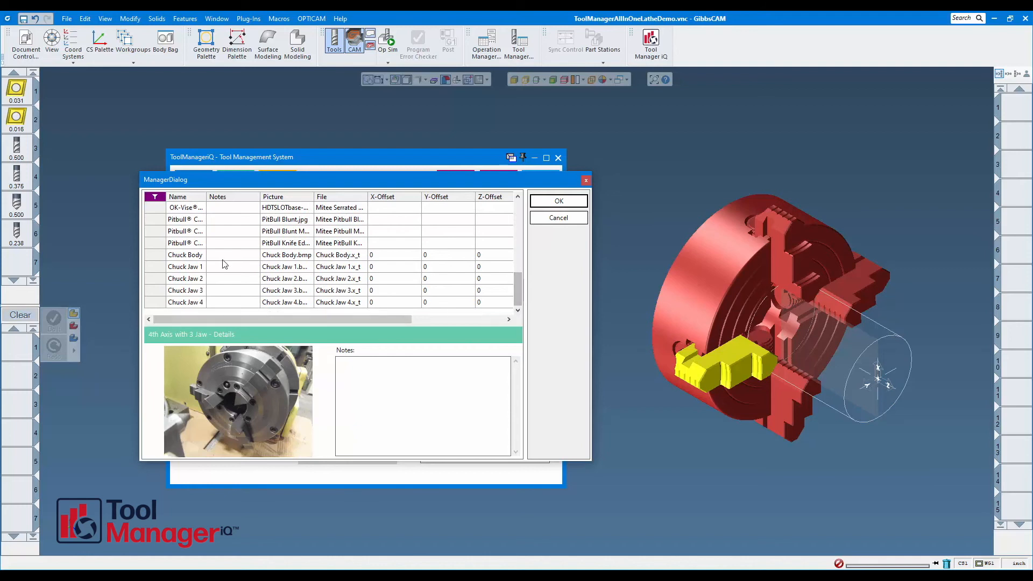
click(222, 257)
click(557, 200)
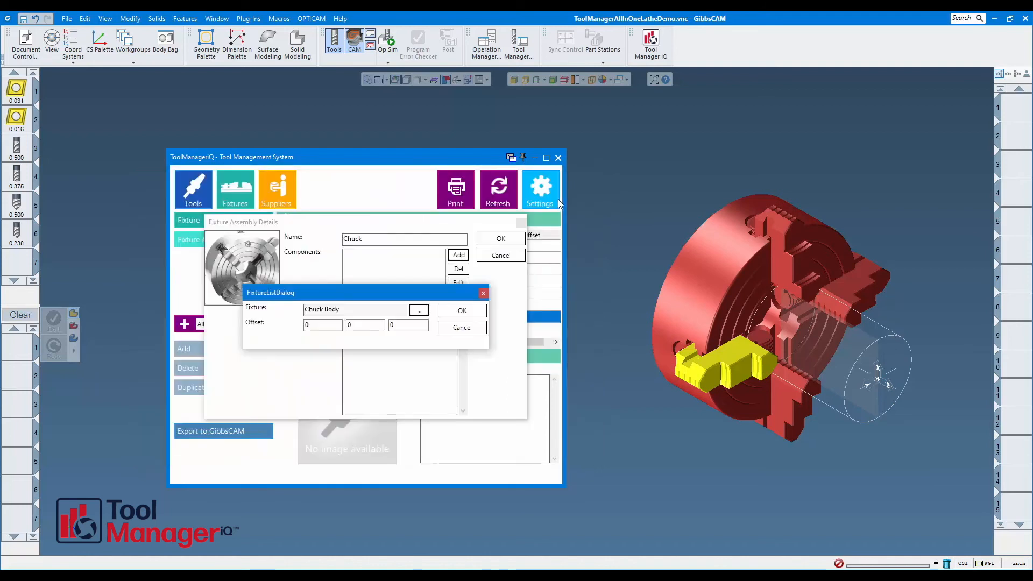
click(451, 311)
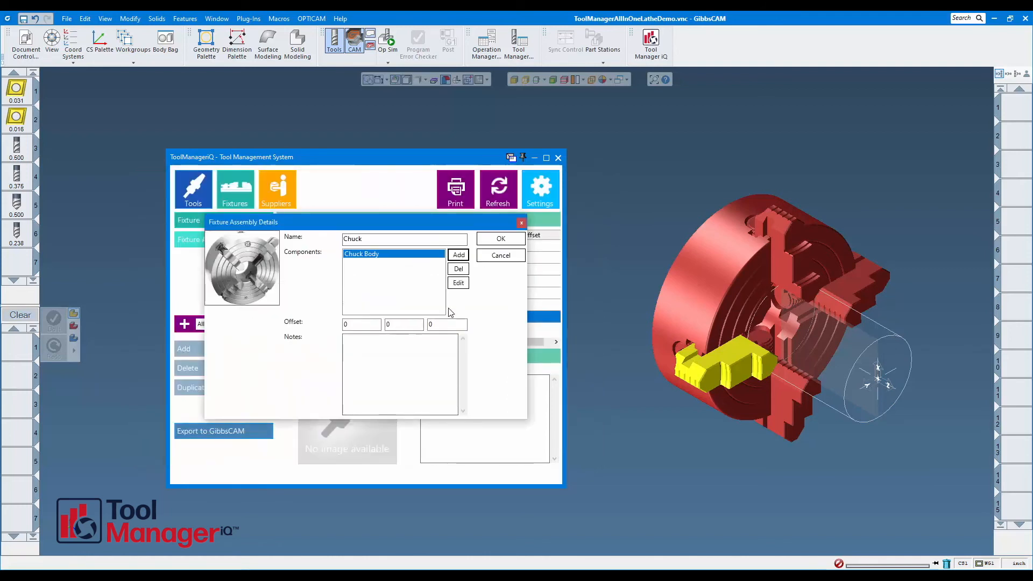
Add the Chuck Jaw 1 fixture as a component of the Chuck assembly.
click(456, 256)
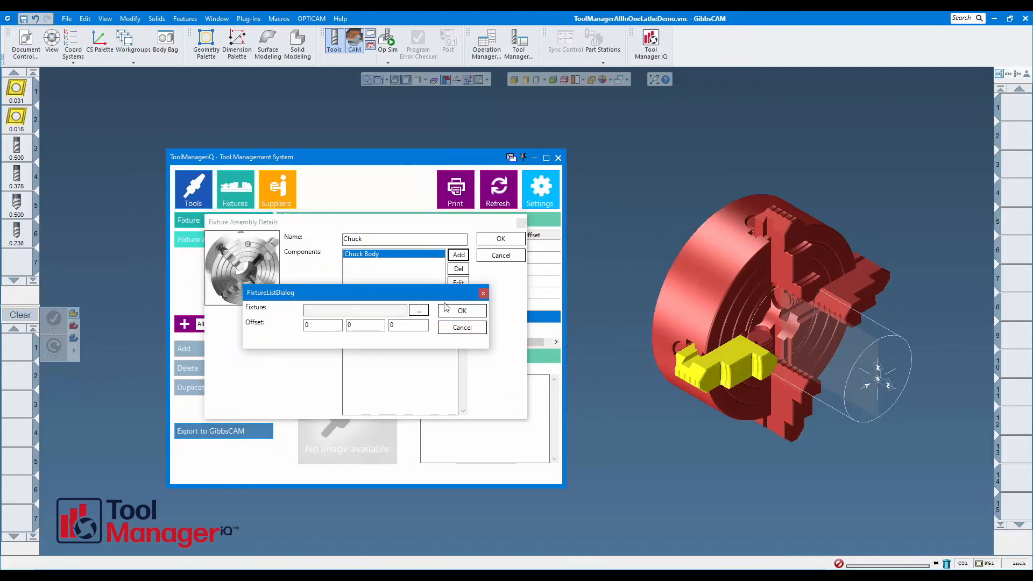
click(419, 311)
drag(517, 219, 516, 291)
click(251, 268)
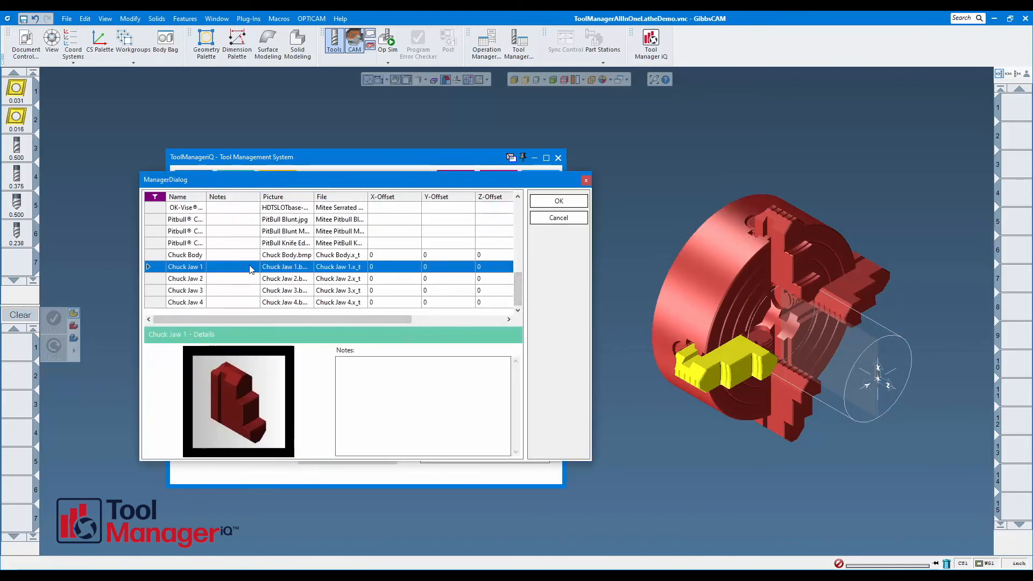
click(558, 201)
click(461, 309)
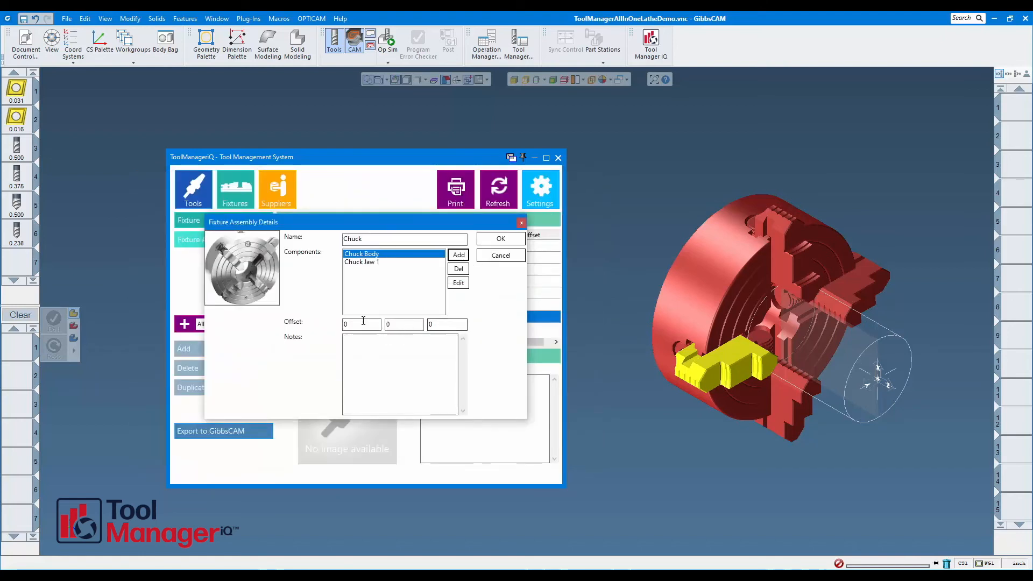
Add the Chuck Jaw 2 fixture as a component of the Chuck assembly.
click(460, 256)
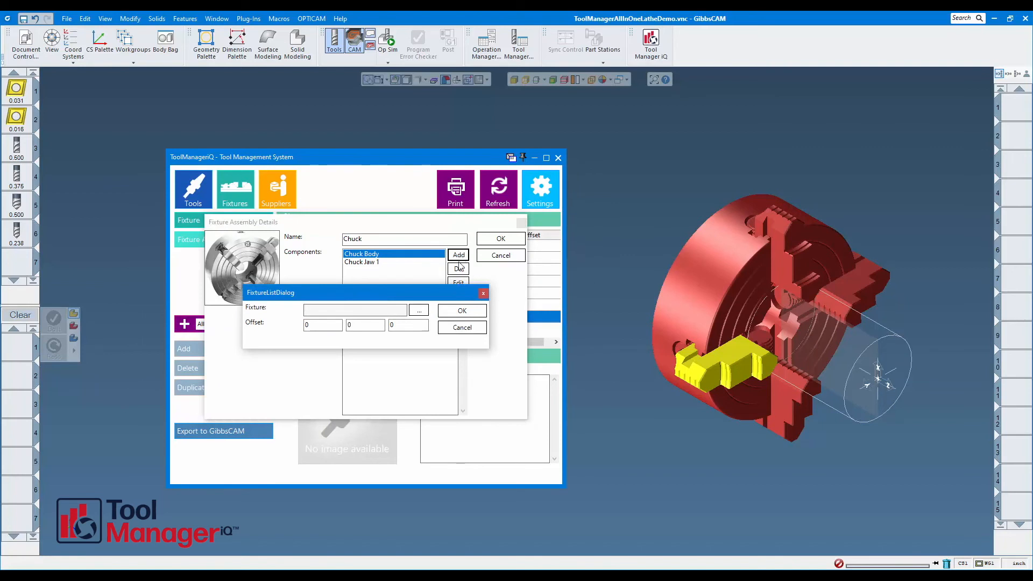
click(419, 310)
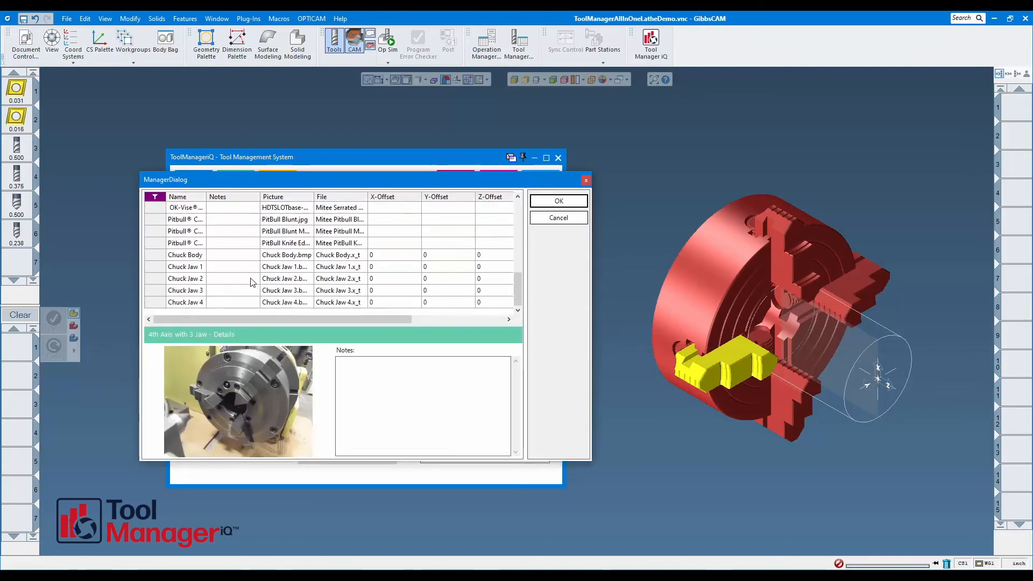
click(203, 278)
click(559, 200)
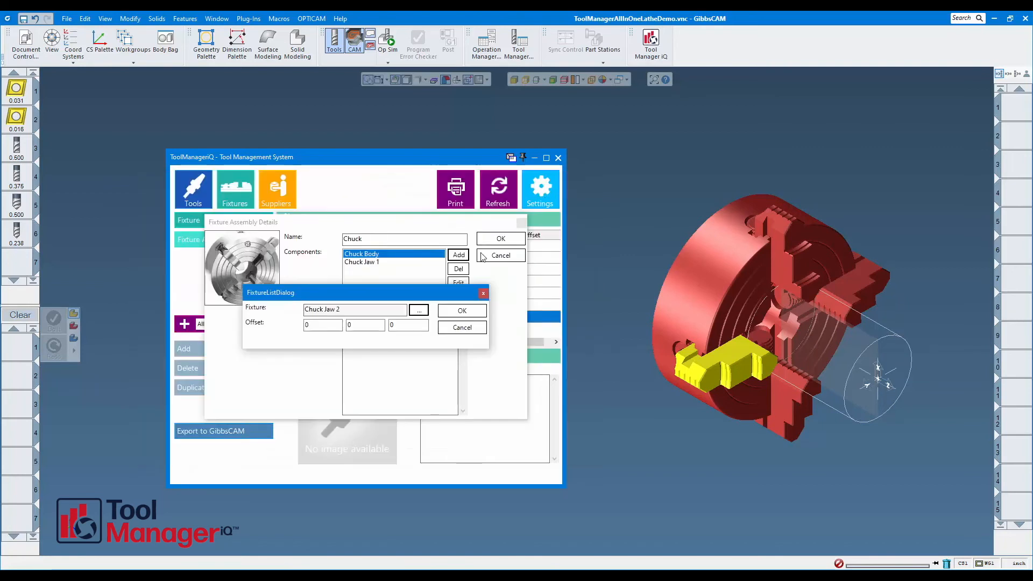
click(462, 310)
Add the Chuck Jaw 3 fixture as a component of the Chuck assembly.
click(458, 255)
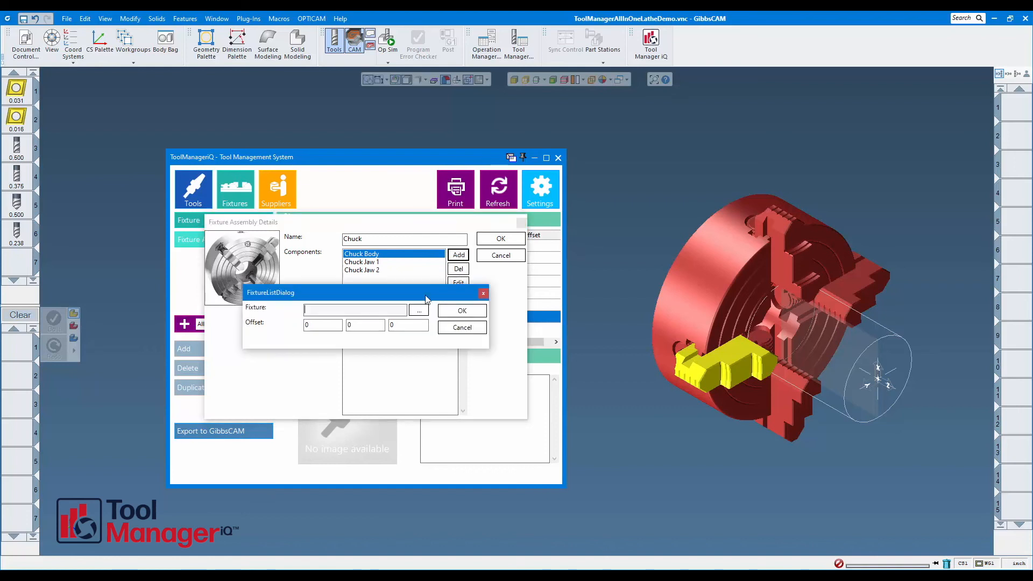
click(419, 310)
scroll(262, 273, down, 3)
click(204, 290)
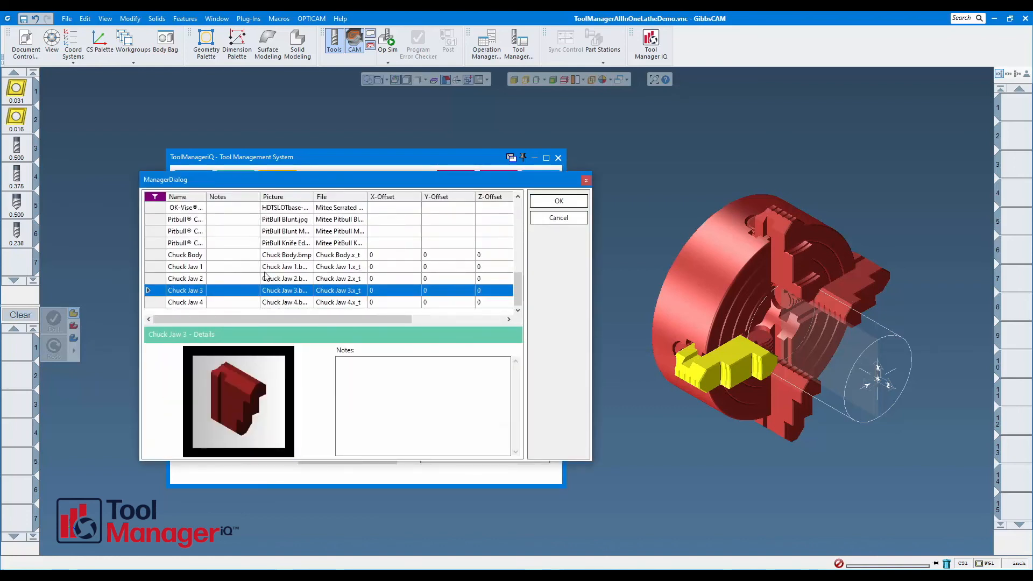
click(559, 201)
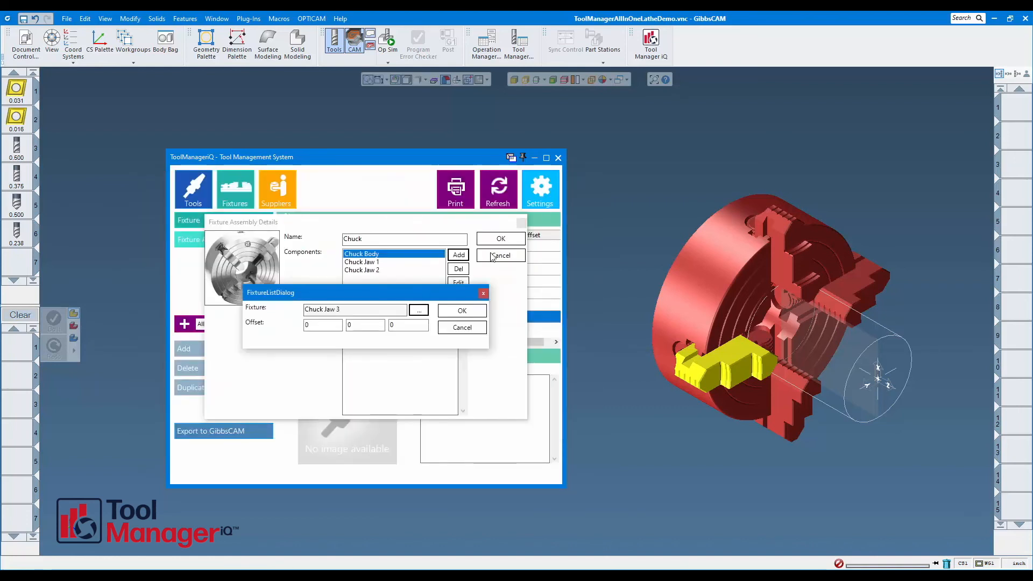
click(462, 311)
Add the Chuck Jaw 4 fixture as a component of the Chuck assembly.
click(459, 255)
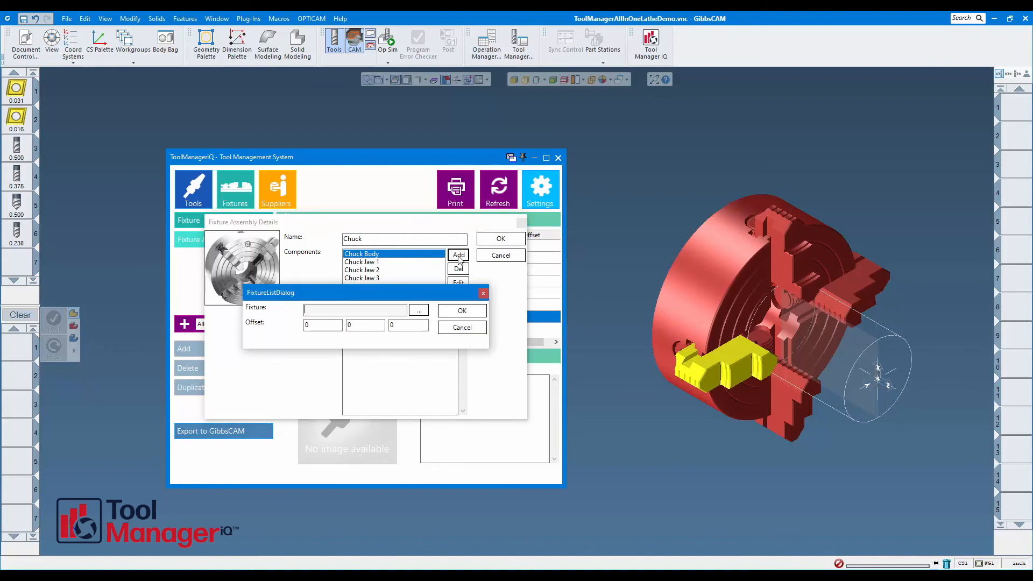
click(425, 311)
scroll(226, 274, down, 3)
click(204, 302)
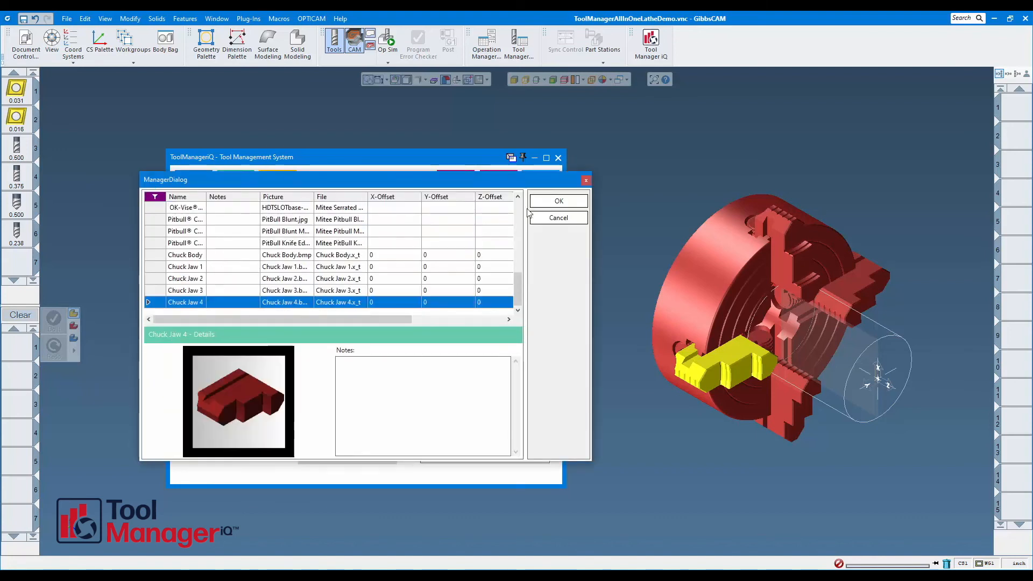
click(558, 201)
click(463, 311)
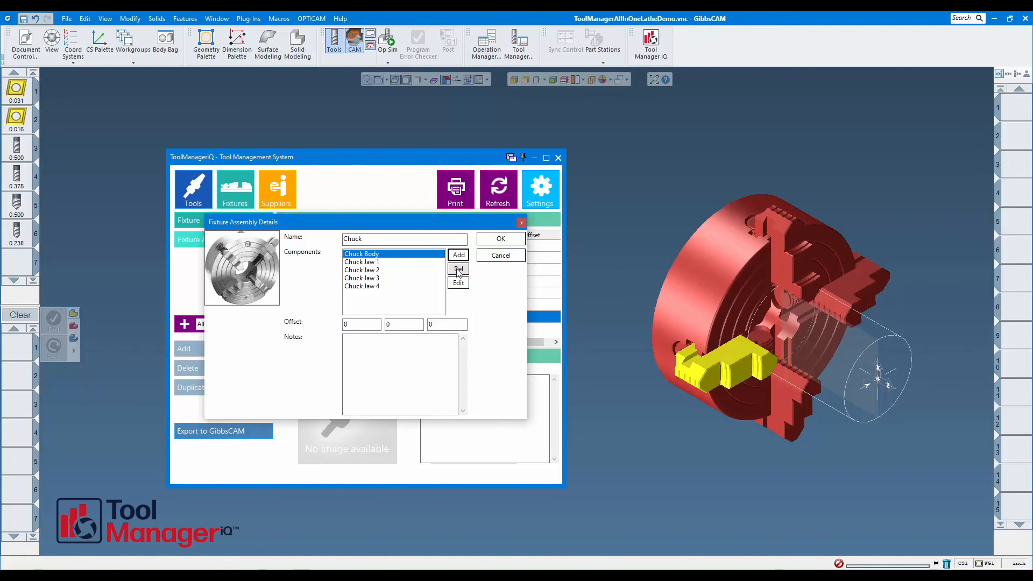
Review the Chuck Body component's fixture and offset settings, and save the Chuck fixture assembly.
click(458, 282)
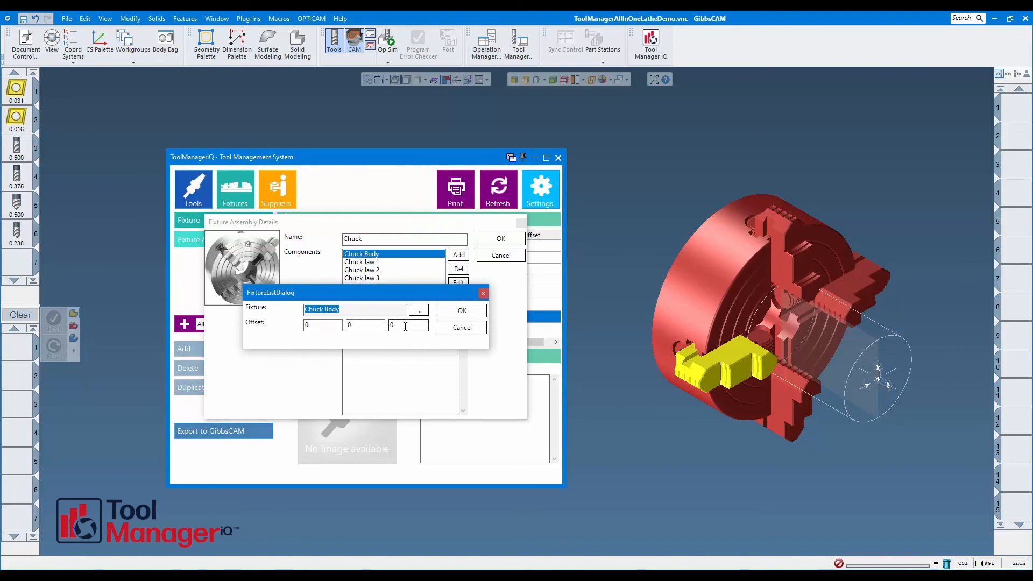
click(462, 311)
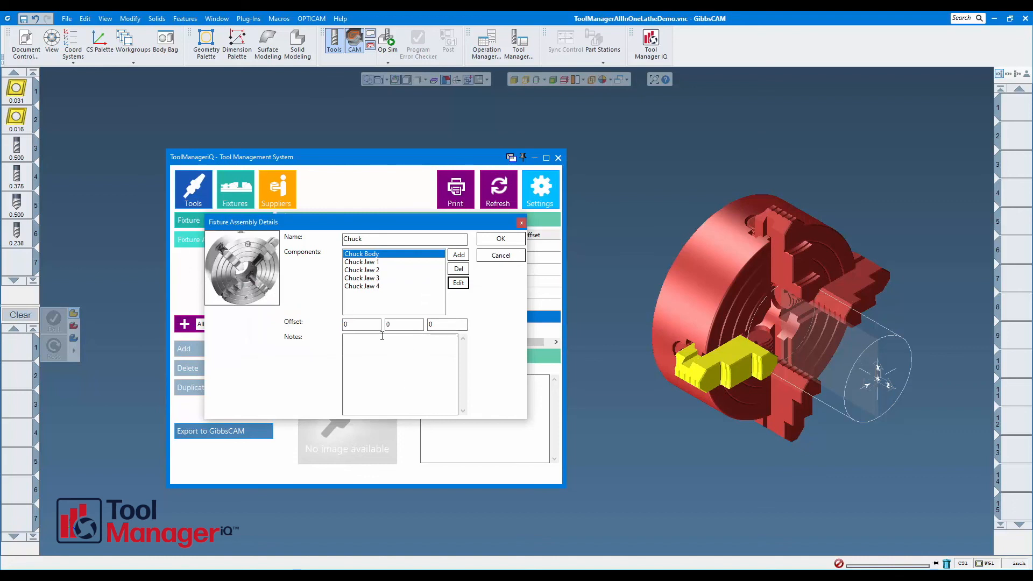
click(500, 240)
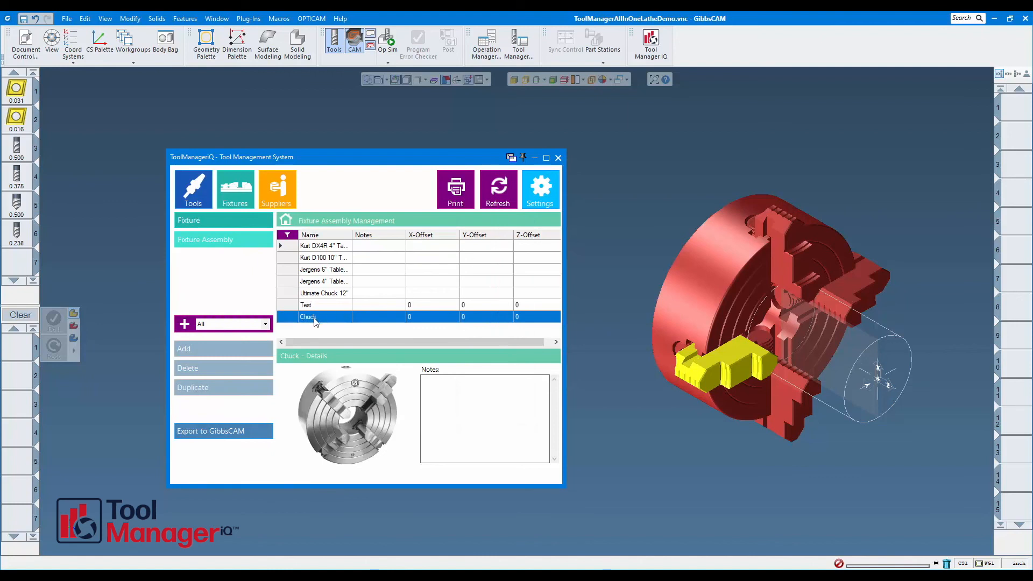